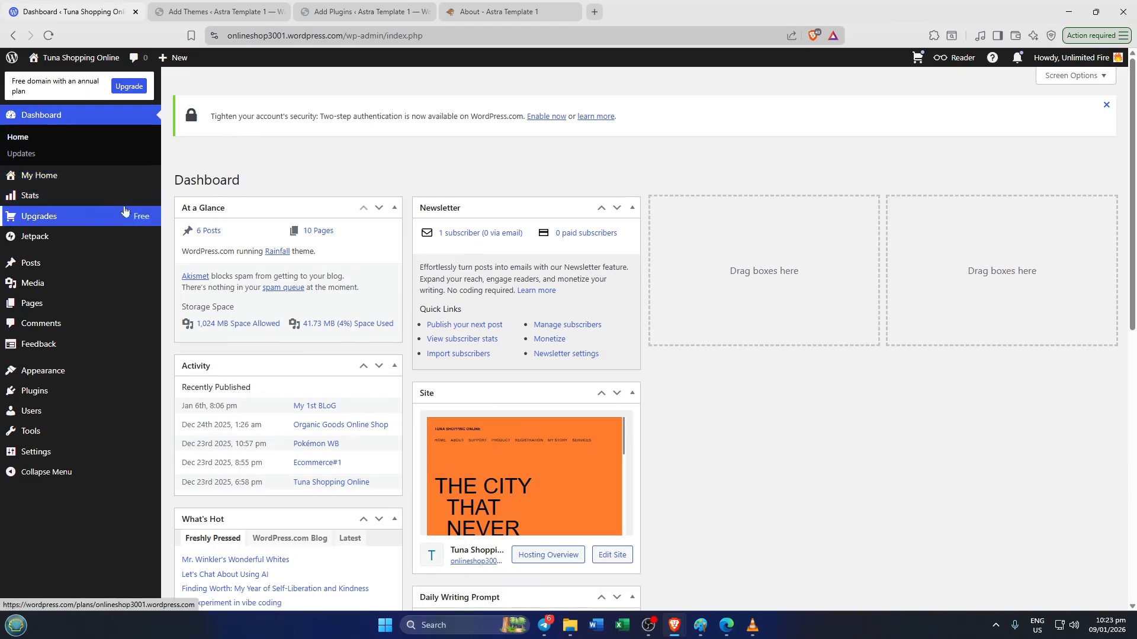
Switch to the Add Themes page and check the Astra theme's activation in the results for "astra".
{"action": "mouse_move", "coordinate": [131, 289]}
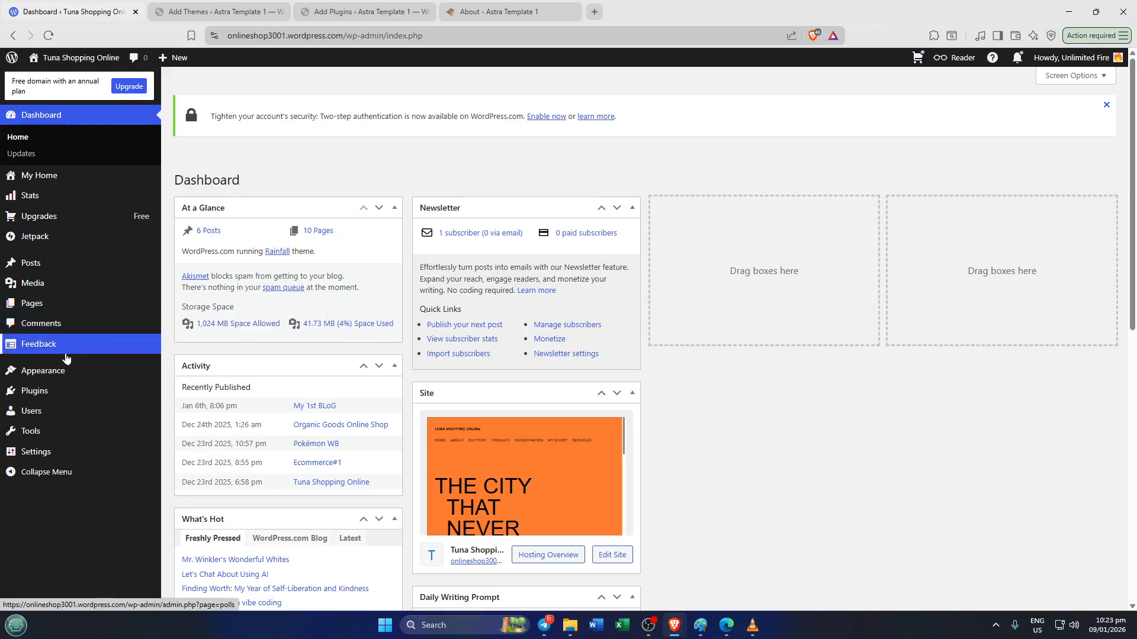
{"action": "mouse_move", "coordinate": [25, 371]}
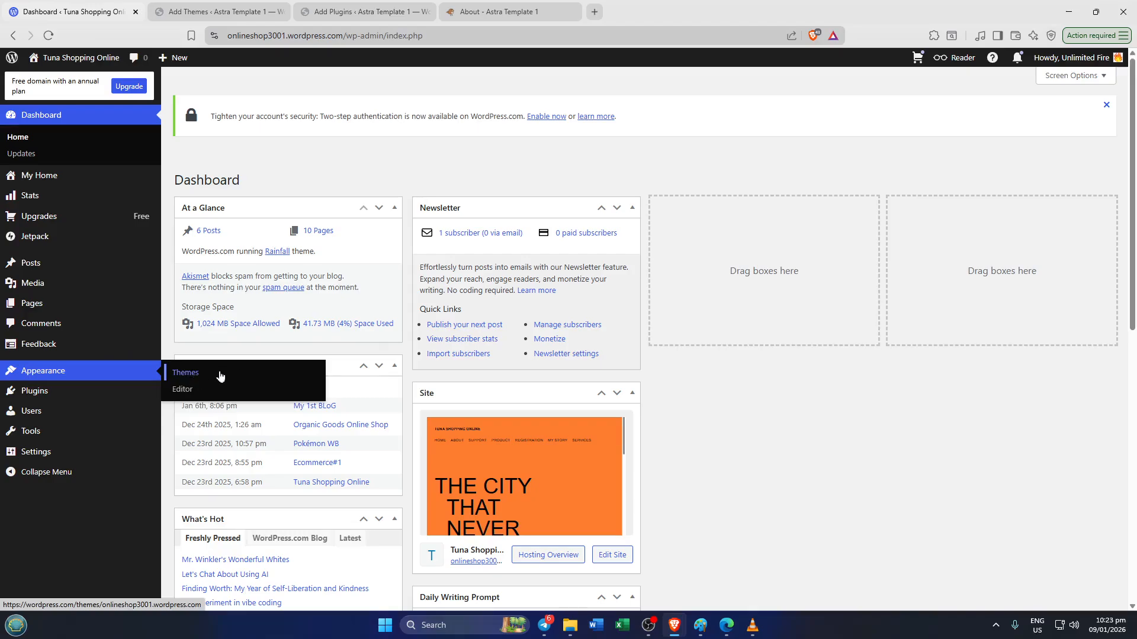
{"action": "left_click", "coordinate": [240, 6]}
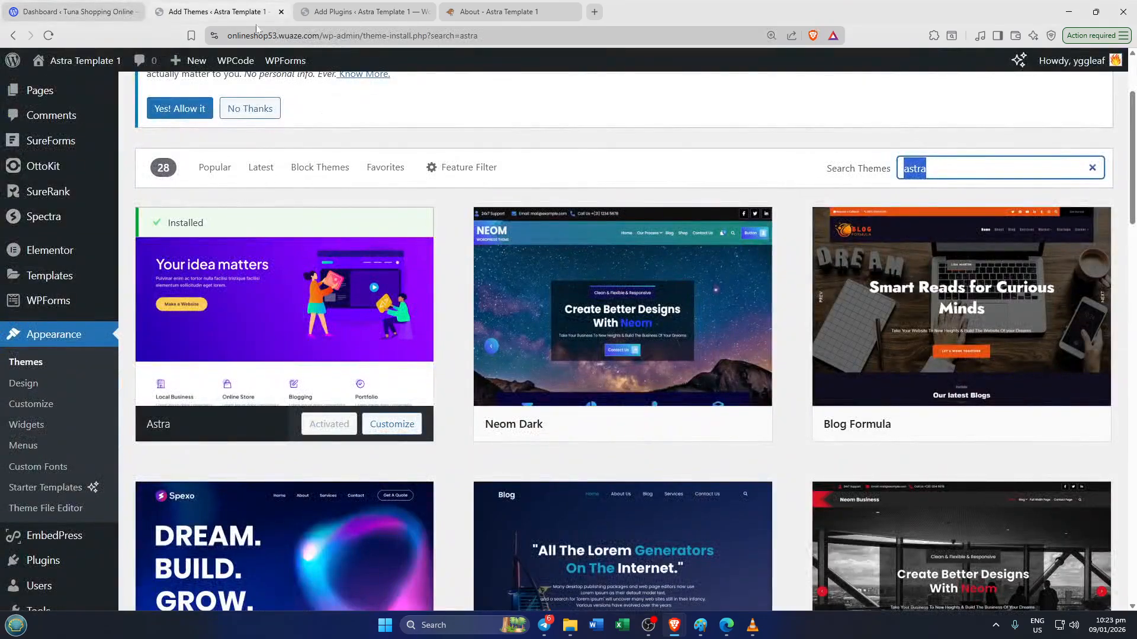
{"action": "scroll", "coordinate": [590, 167], "scroll_direction": "up", "scroll_amount": 3}
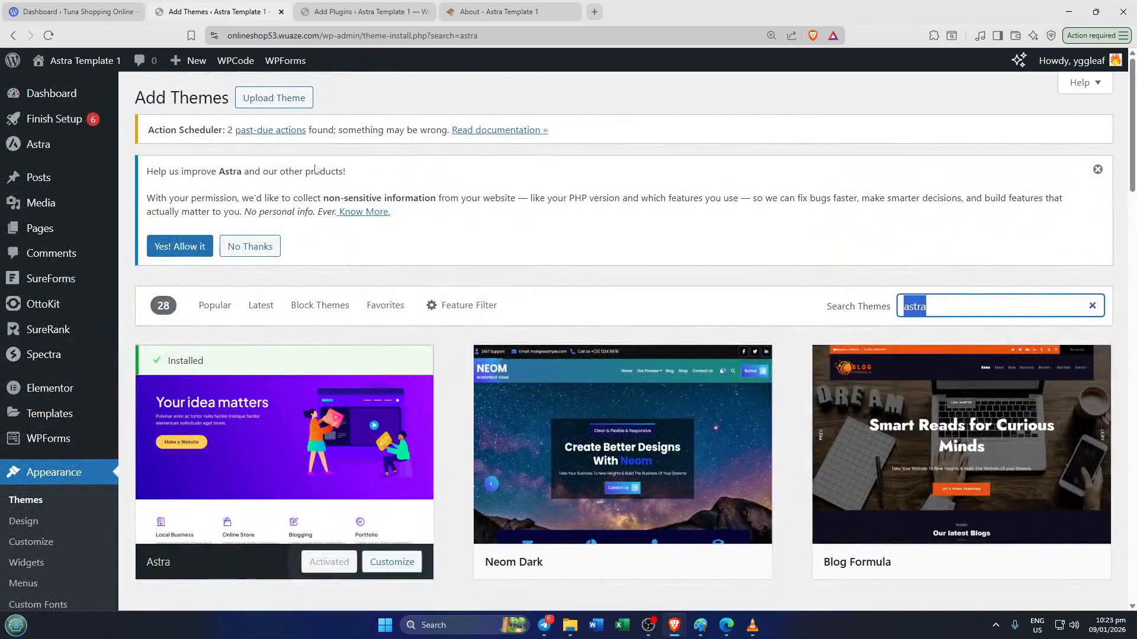
{"action": "key", "text": "ctrl+c"}
{"action": "key", "text": "ctrl+v"}
{"action": "key", "text": "shift+Left"}
{"action": "key", "text": "shift+Left"}
{"action": "key", "text": "shift+Left"}
{"action": "key", "text": "shift+Left"}
{"action": "key", "text": "shift+Left"}
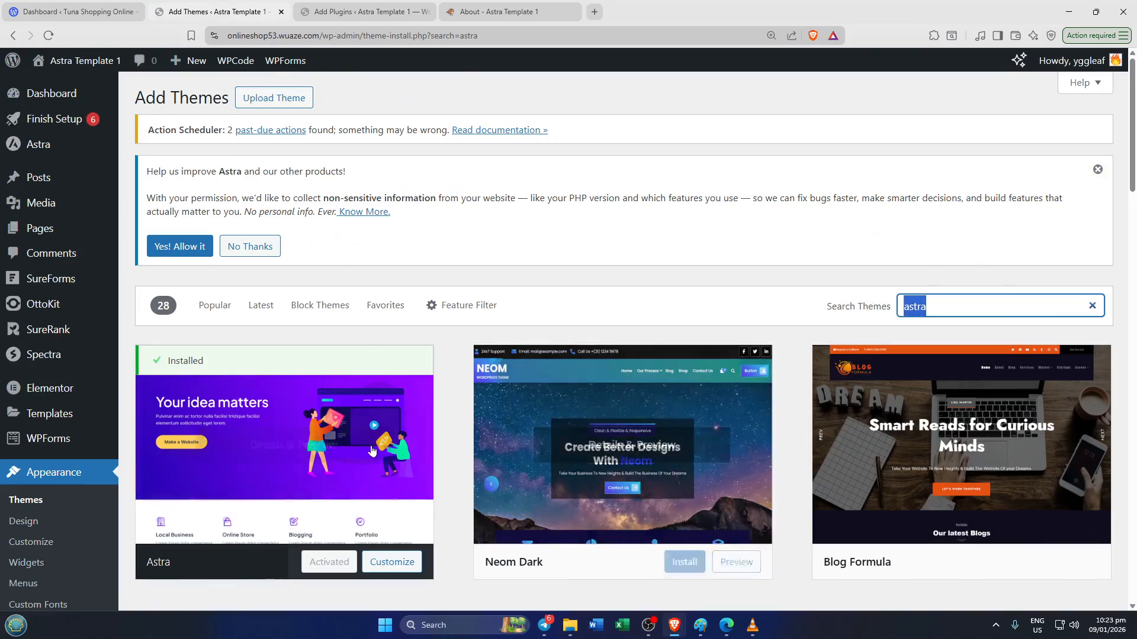
{"action": "scroll", "coordinate": [340, 507], "scroll_direction": "down", "scroll_amount": 2}
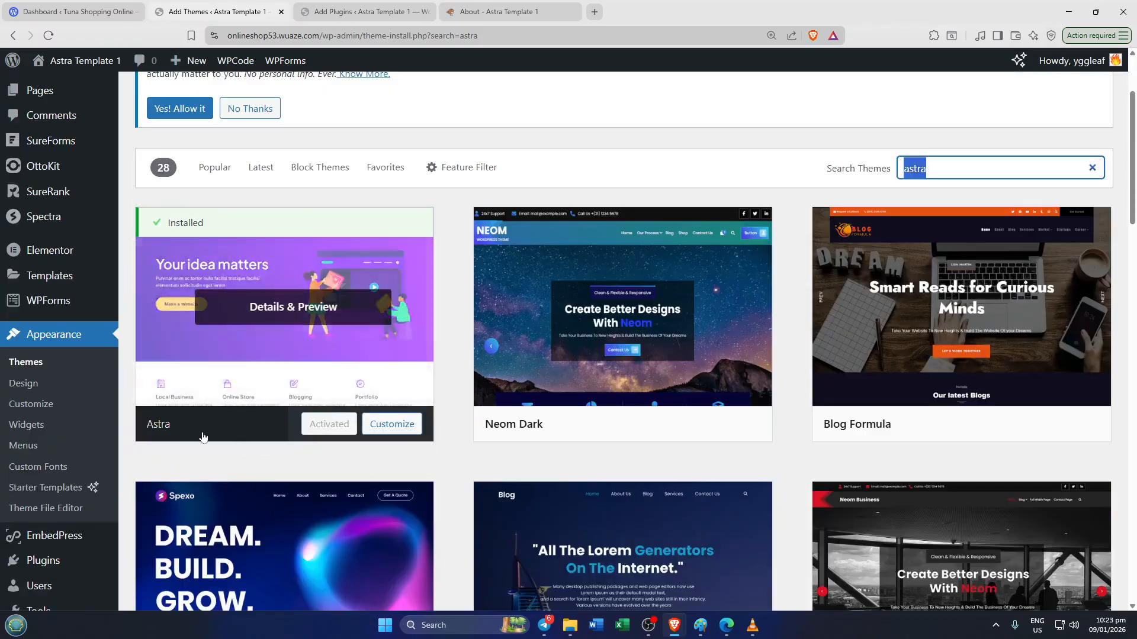
{"action": "left_click", "coordinate": [327, 432]}
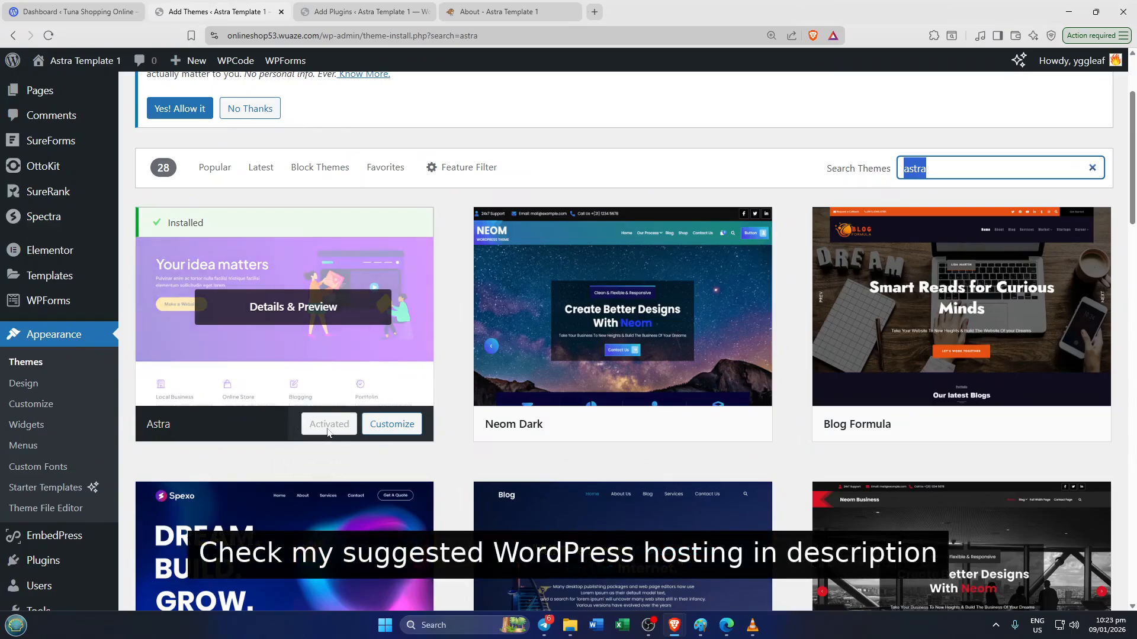
{"action": "left_click", "coordinate": [327, 433]}
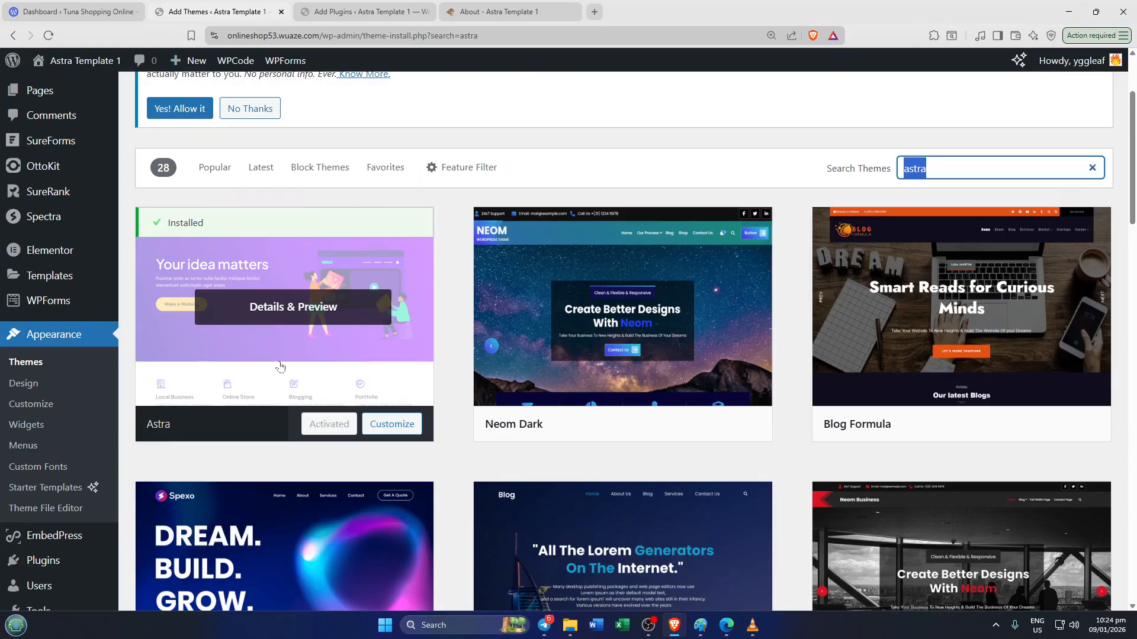
Switch to the Add Plugins page and examine the Starter Templates plugin's Astra support in the results for "starter".
{"action": "left_click", "coordinate": [333, 10]}
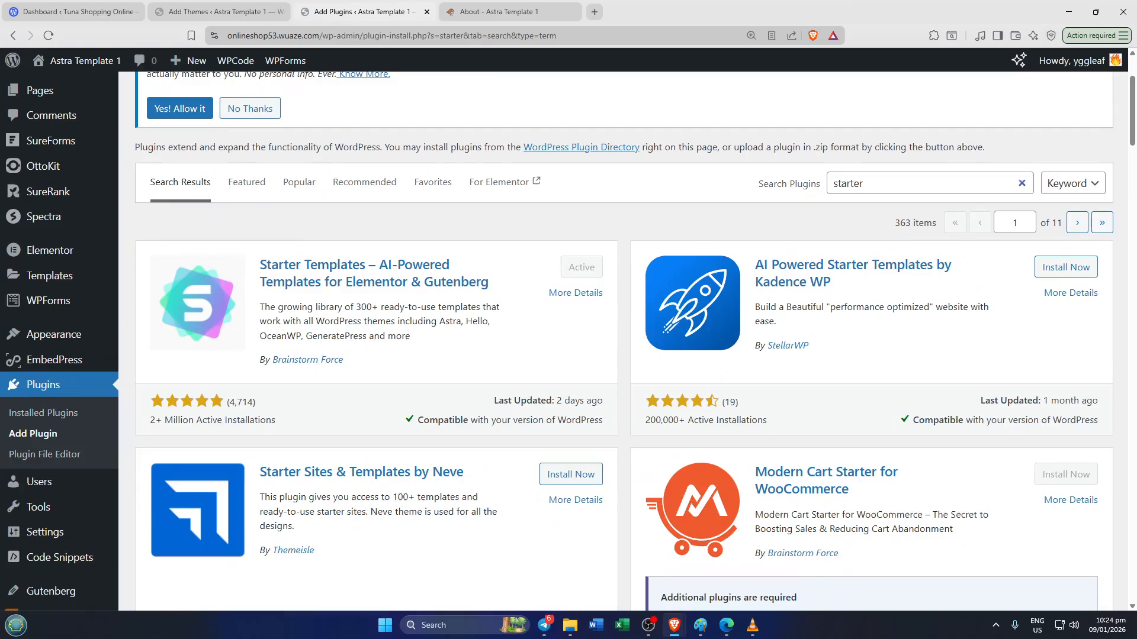
{"action": "left_click_drag", "start_coordinate": [873, 184], "coordinate": [774, 186]}
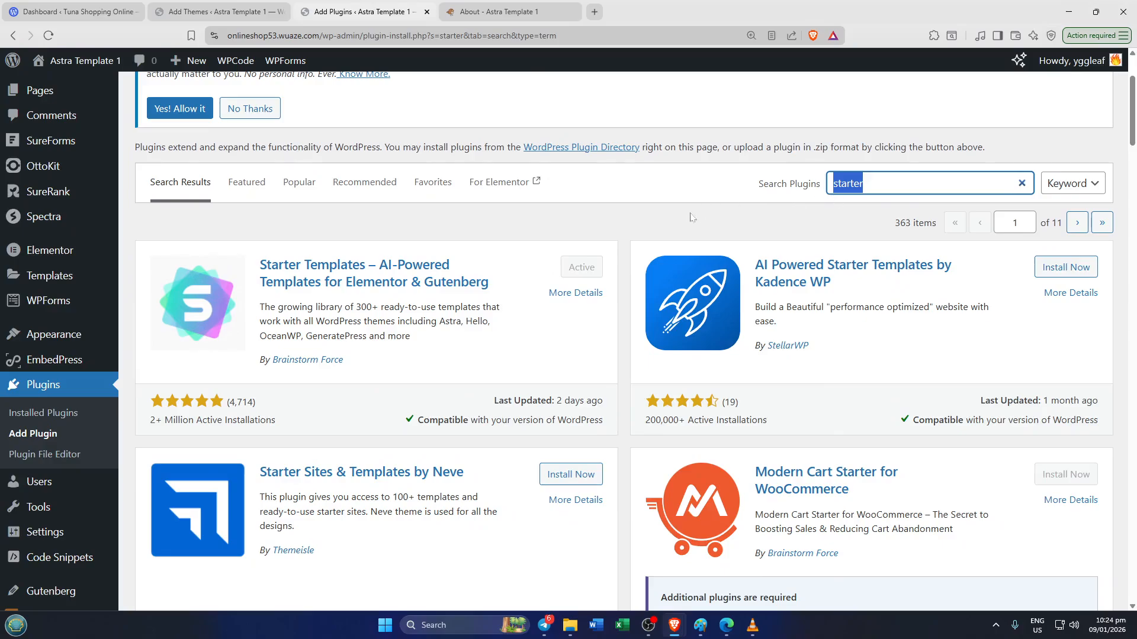
{"action": "left_click", "coordinate": [677, 222]}
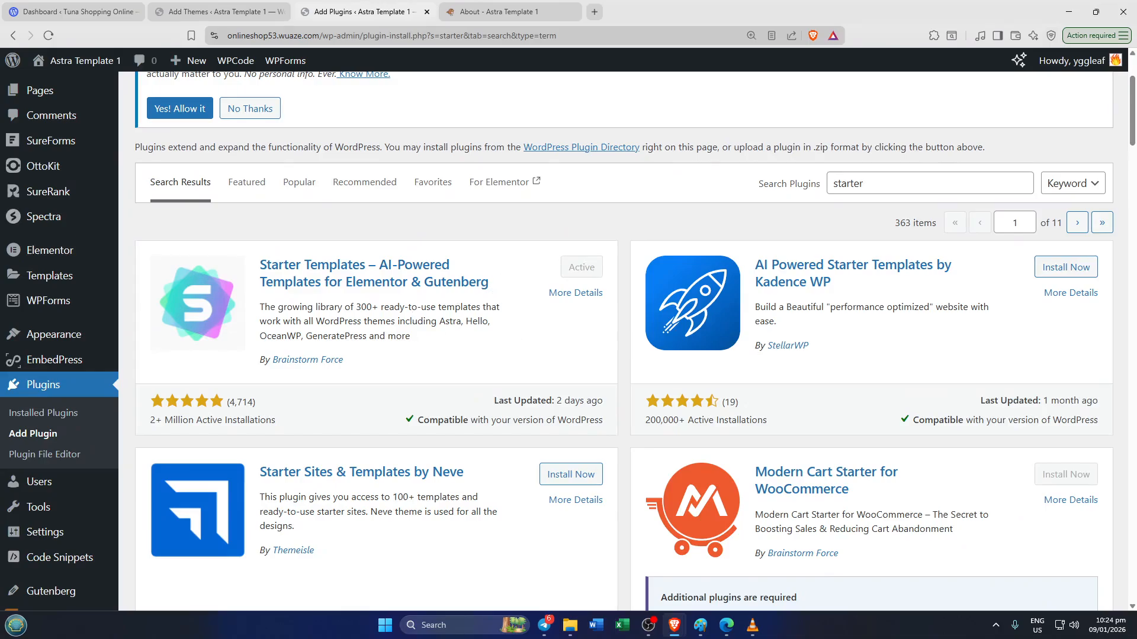
{"action": "left_click_drag", "start_coordinate": [439, 321], "coordinate": [461, 321]}
Open the Starter Templates library for the site and choose Elementor as the page builder.
{"action": "mouse_move", "coordinate": [72, 338]}
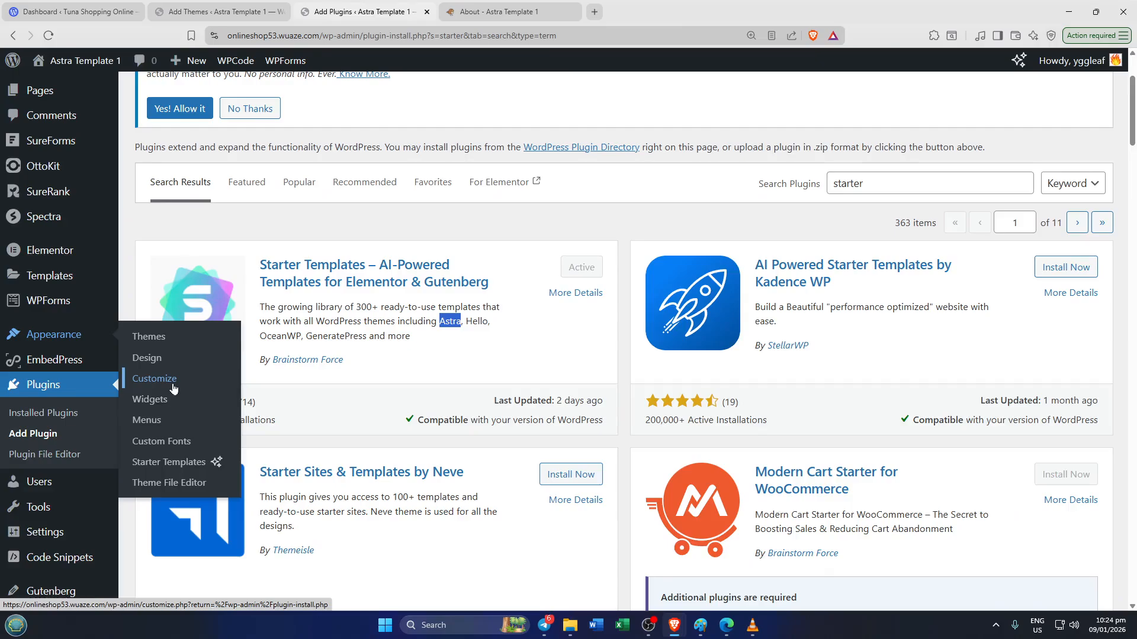
{"action": "left_click", "coordinate": [167, 469]}
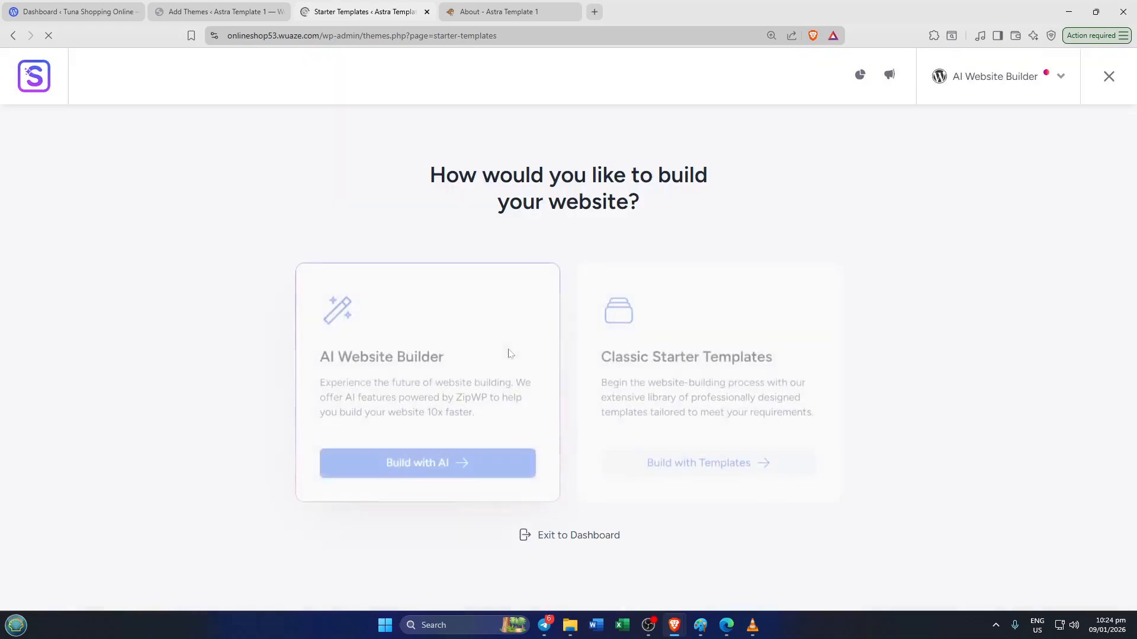
{"action": "left_click", "coordinate": [1035, 81]}
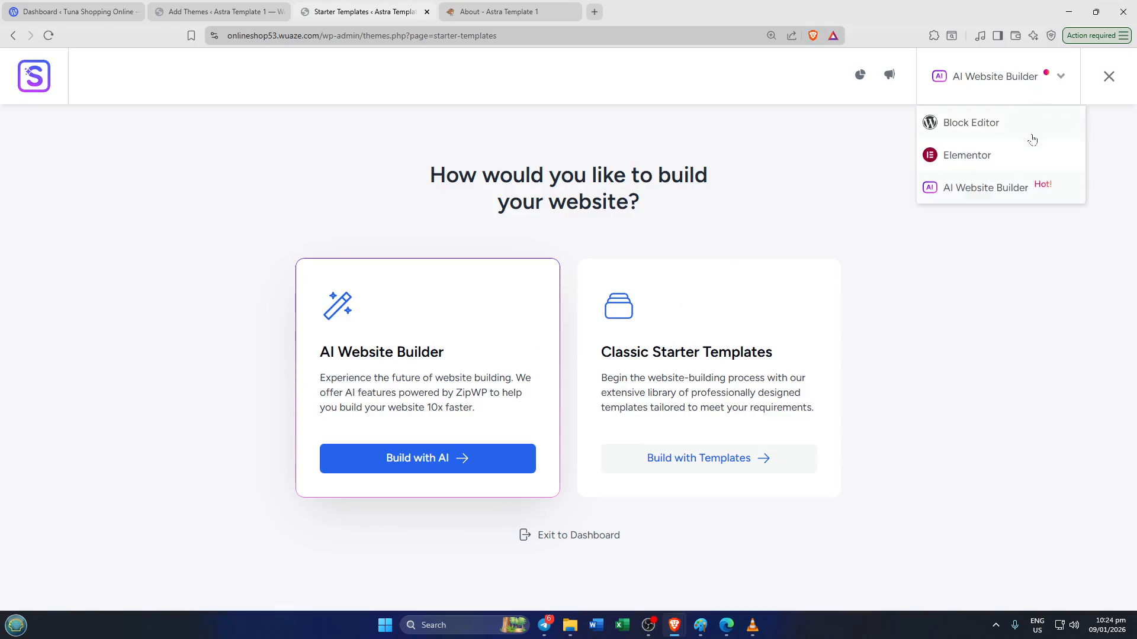
{"action": "left_click", "coordinate": [978, 159]}
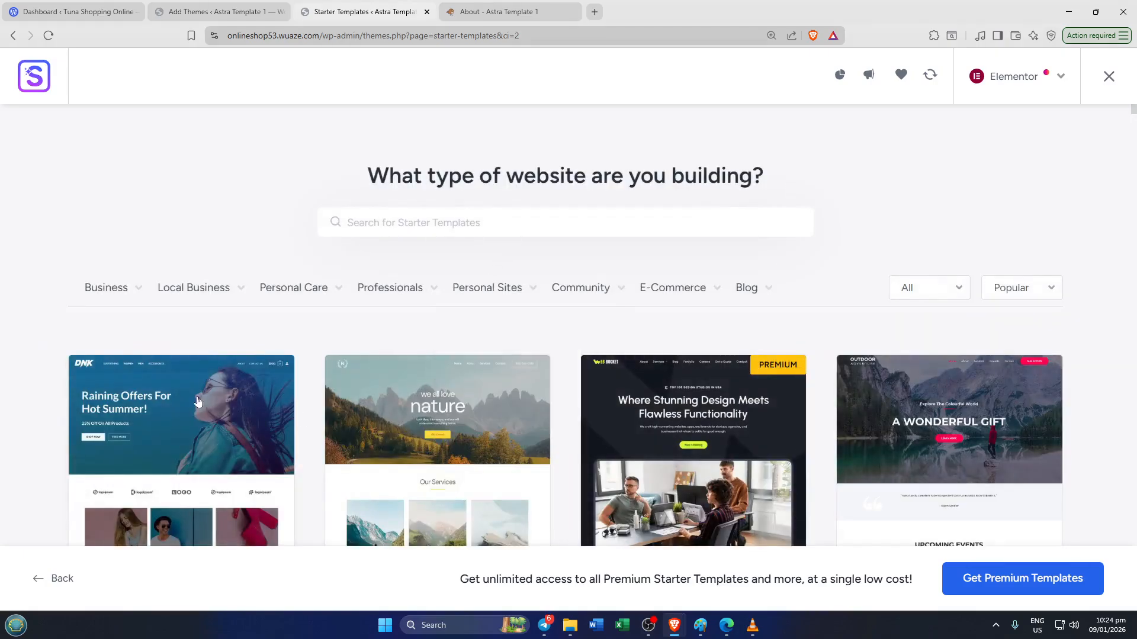
Browse the Elementor starter templates and open the premium Construction Company template headed "Building Your Dreams to Reality".
{"action": "scroll", "coordinate": [628, 327], "scroll_direction": "down", "scroll_amount": 7}
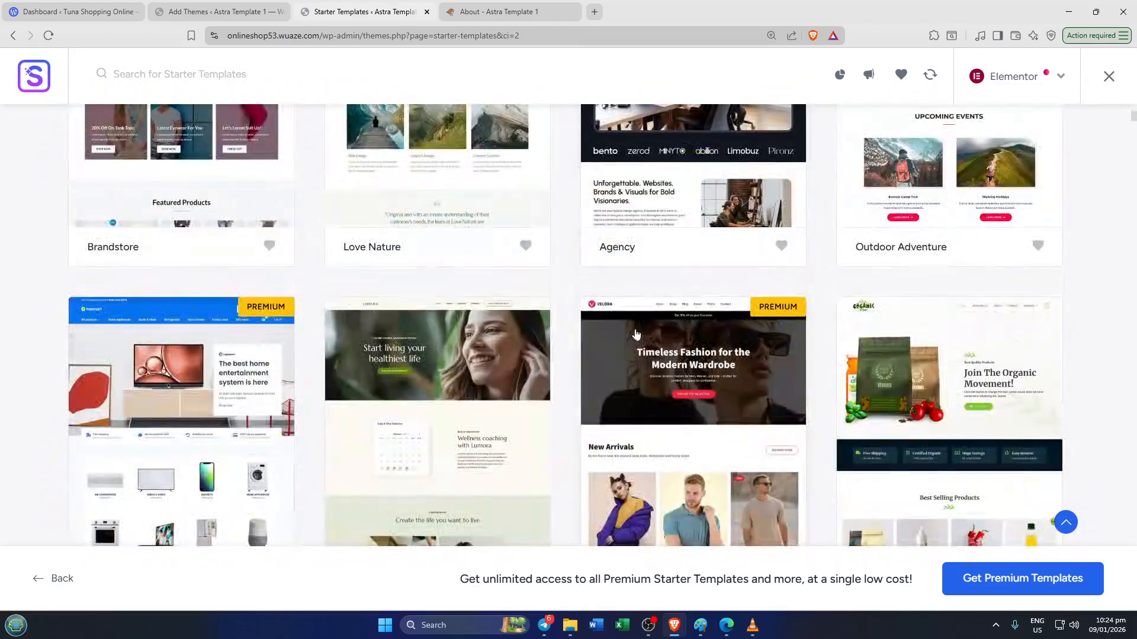
{"action": "scroll", "coordinate": [568, 364], "scroll_direction": "down", "scroll_amount": 5}
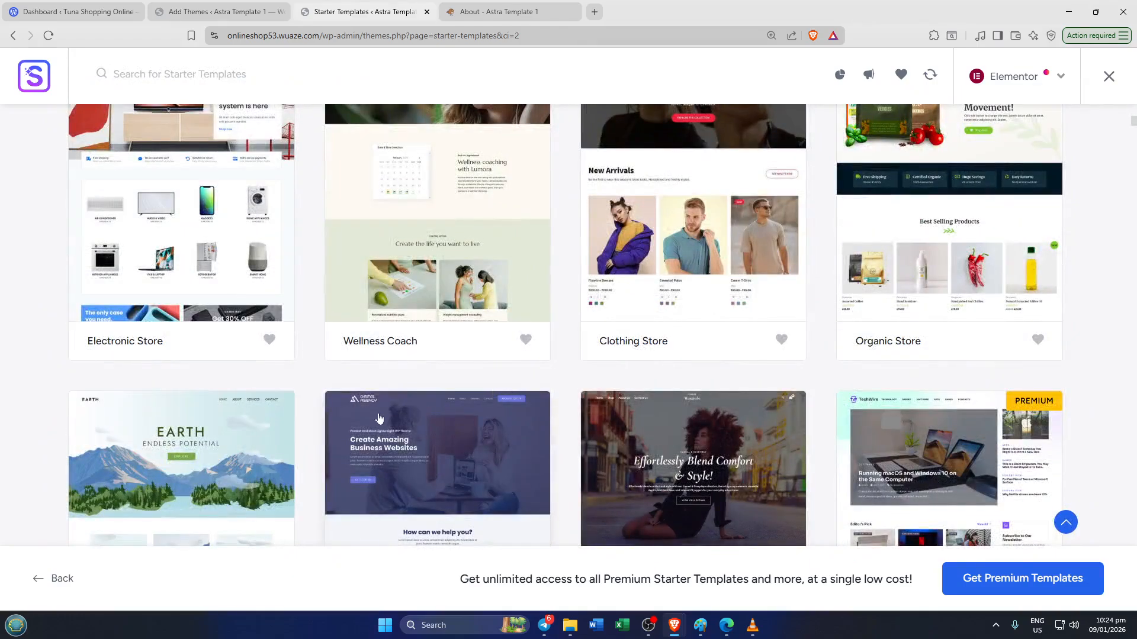
{"action": "scroll", "coordinate": [380, 418], "scroll_direction": "down", "scroll_amount": 2}
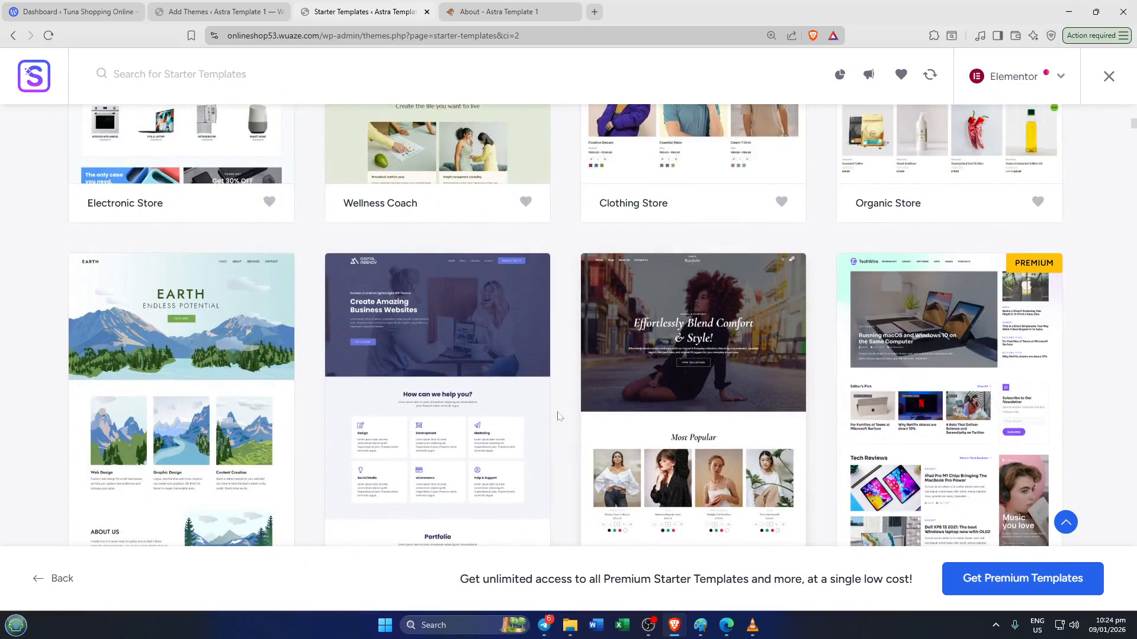
{"action": "scroll", "coordinate": [577, 424], "scroll_direction": "down", "scroll_amount": 5}
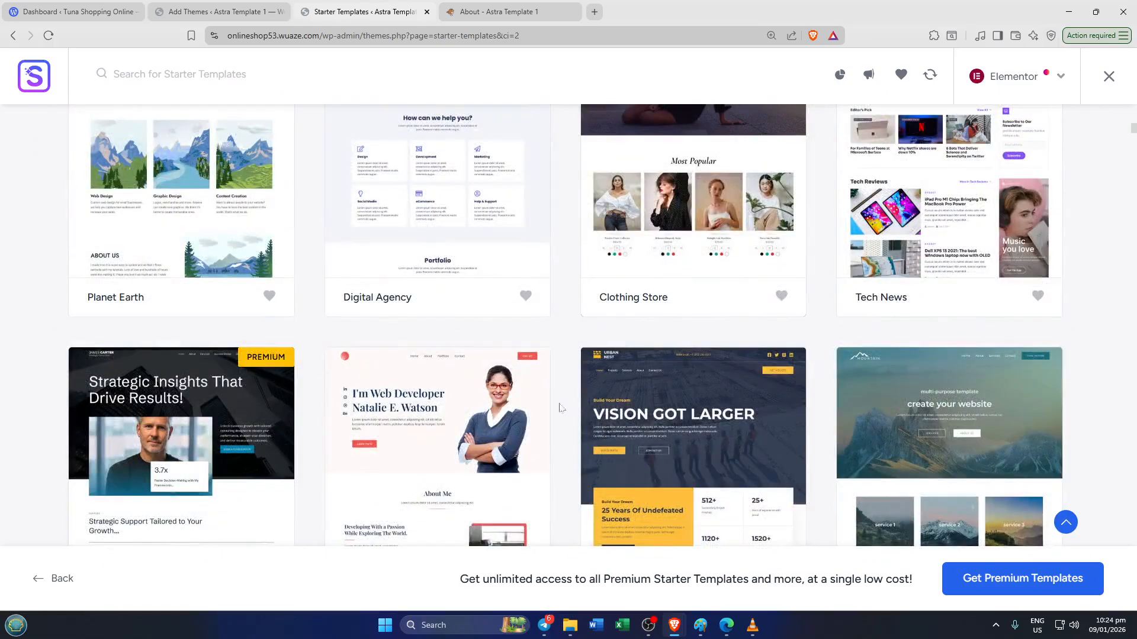
{"action": "scroll", "coordinate": [515, 390], "scroll_direction": "down", "scroll_amount": 2}
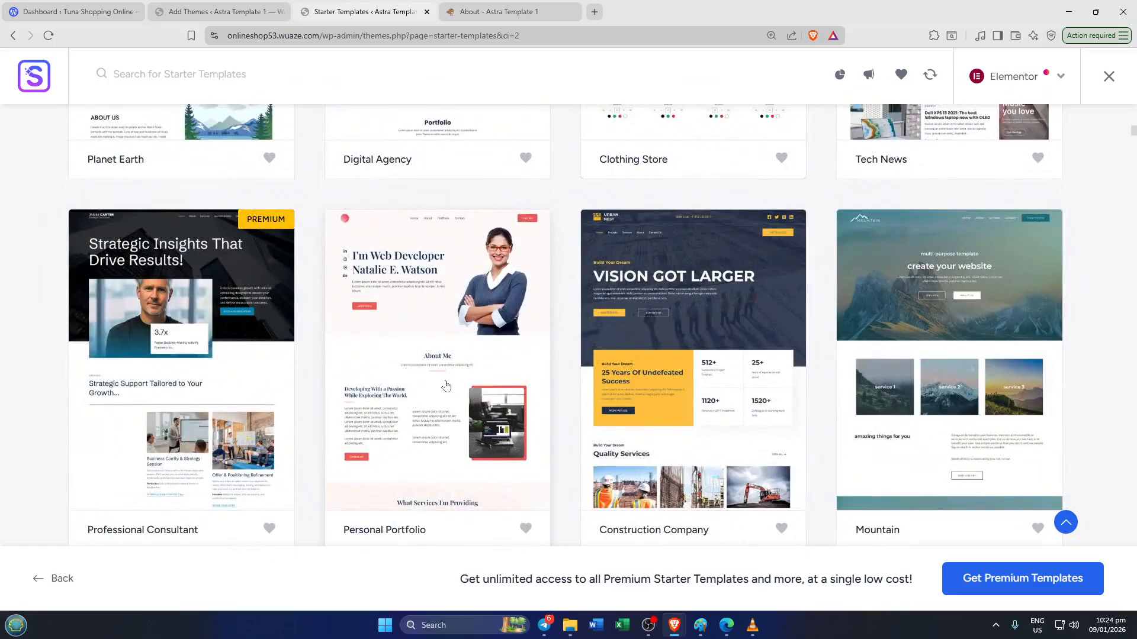
{"action": "scroll", "coordinate": [446, 386], "scroll_direction": "up", "scroll_amount": 2}
{"action": "scroll", "coordinate": [462, 387], "scroll_direction": "down", "scroll_amount": 10}
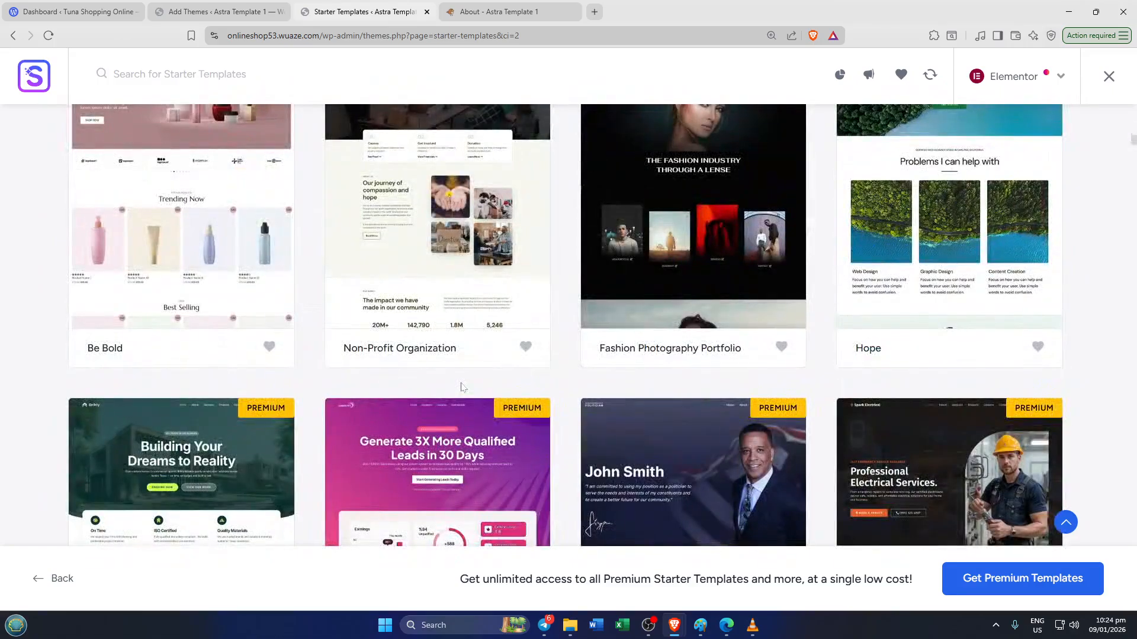
{"action": "scroll", "coordinate": [462, 387], "scroll_direction": "down", "scroll_amount": 2}
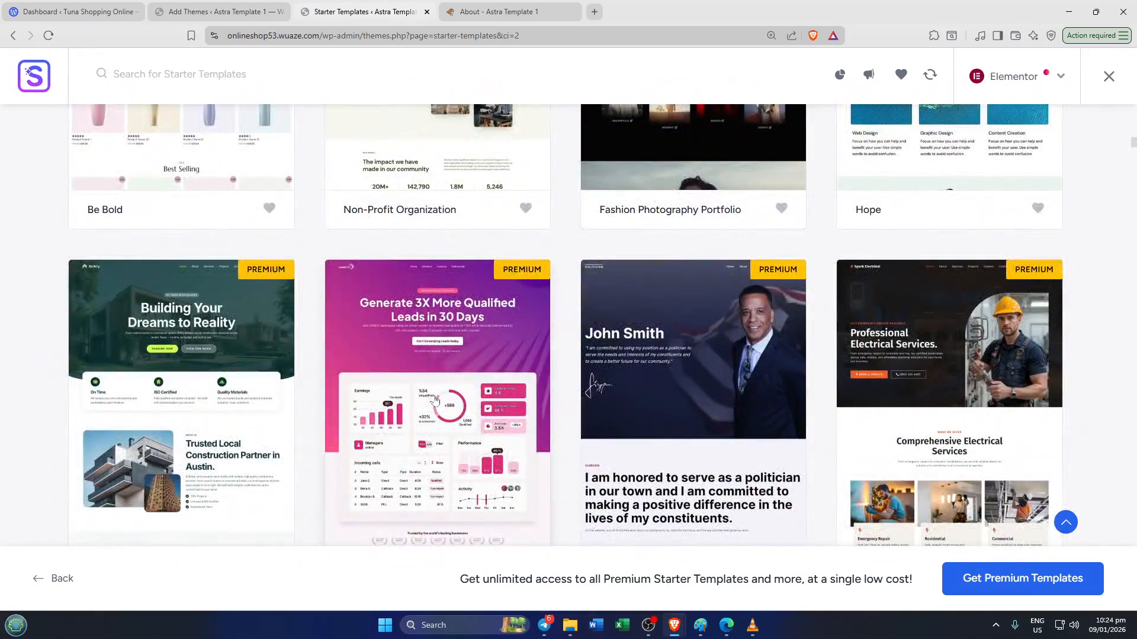
{"action": "left_click", "coordinate": [253, 342]}
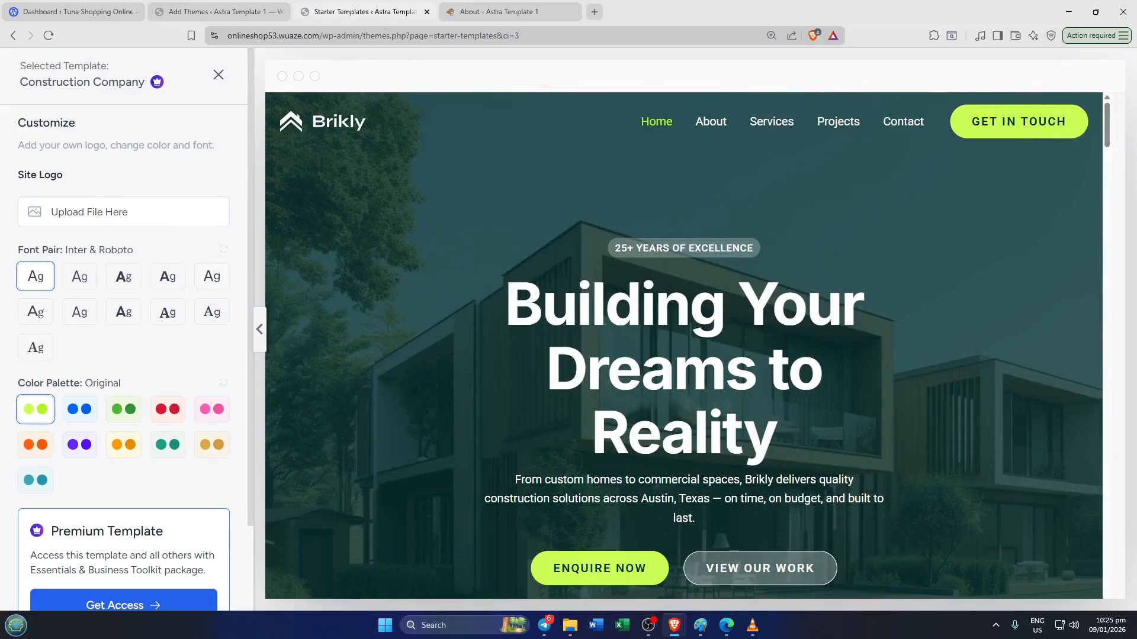
Examine the Construction Company template's preview sections along with its customization and premium access options.
{"action": "scroll", "coordinate": [627, 332], "scroll_direction": "down", "scroll_amount": 9}
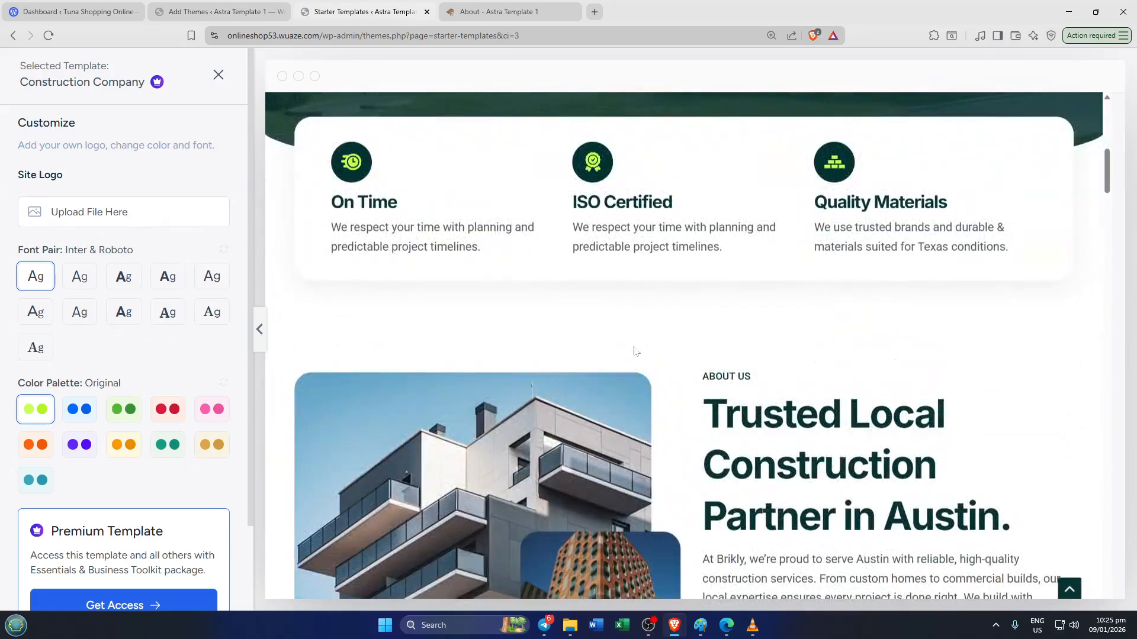
{"action": "scroll", "coordinate": [635, 357], "scroll_direction": "down", "scroll_amount": 6}
{"action": "scroll", "coordinate": [636, 358], "scroll_direction": "down", "scroll_amount": 4}
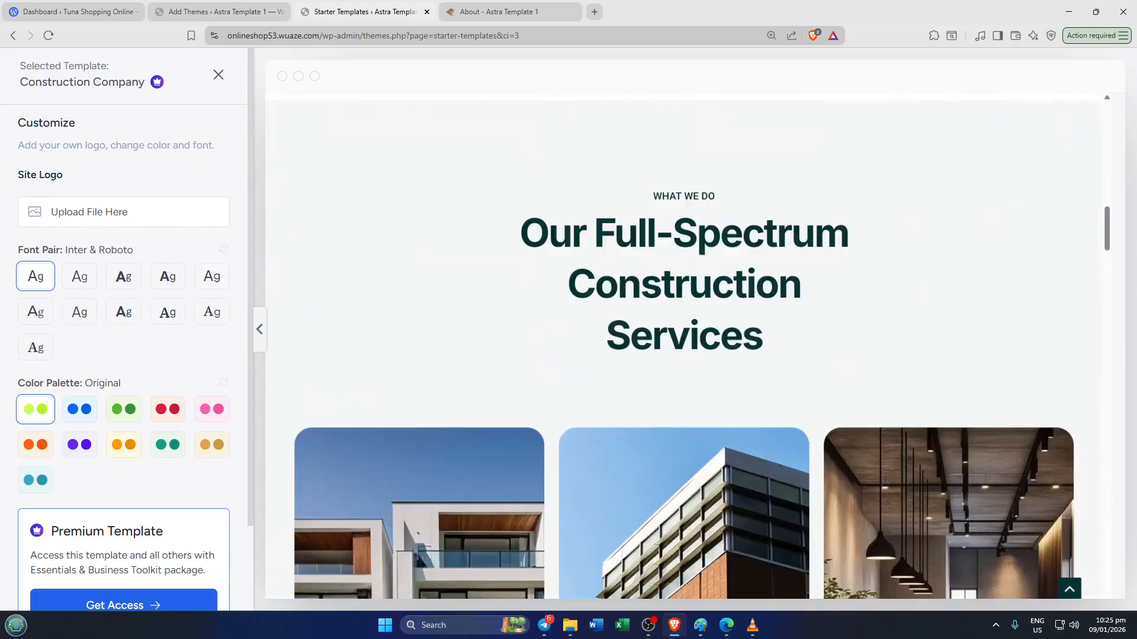
{"action": "scroll", "coordinate": [234, 422], "scroll_direction": "down", "scroll_amount": 2}
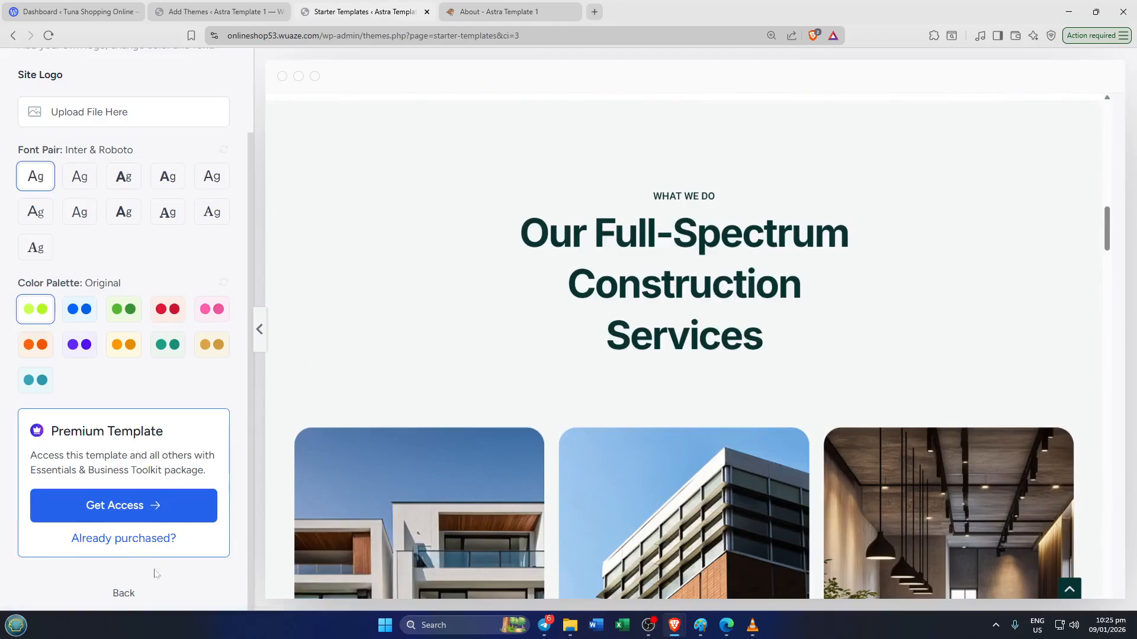
Switch to the Astra Template 1 site's About page and review its introduction and statistics sections.
{"action": "left_click", "coordinate": [486, 10]}
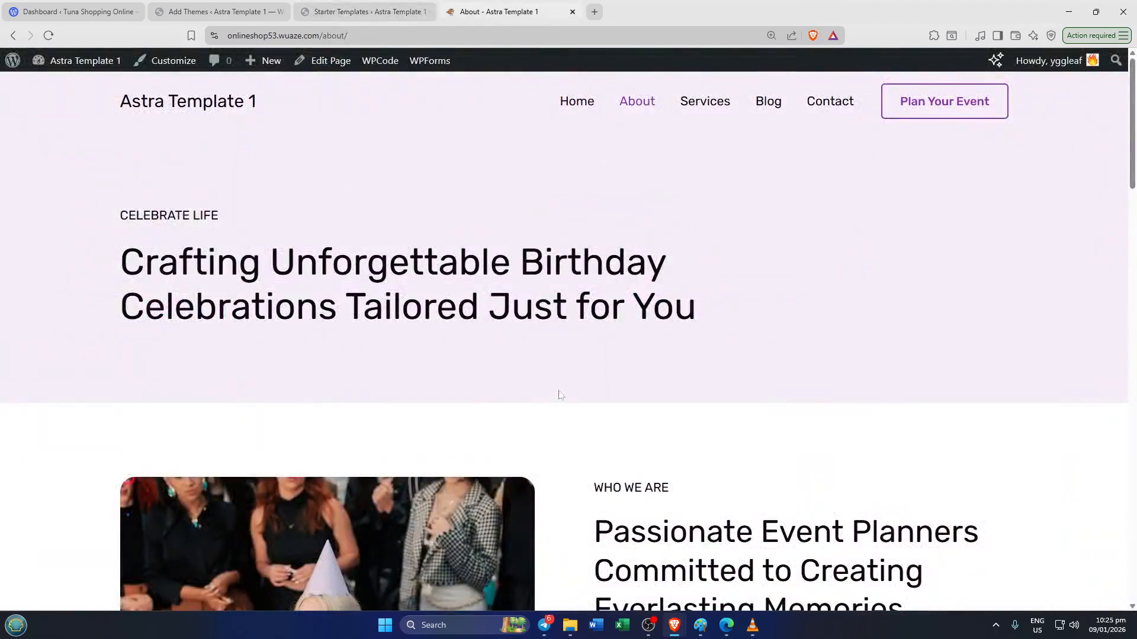
{"action": "scroll", "coordinate": [560, 394], "scroll_direction": "down", "scroll_amount": 5}
{"action": "scroll", "coordinate": [551, 400], "scroll_direction": "down", "scroll_amount": 5}
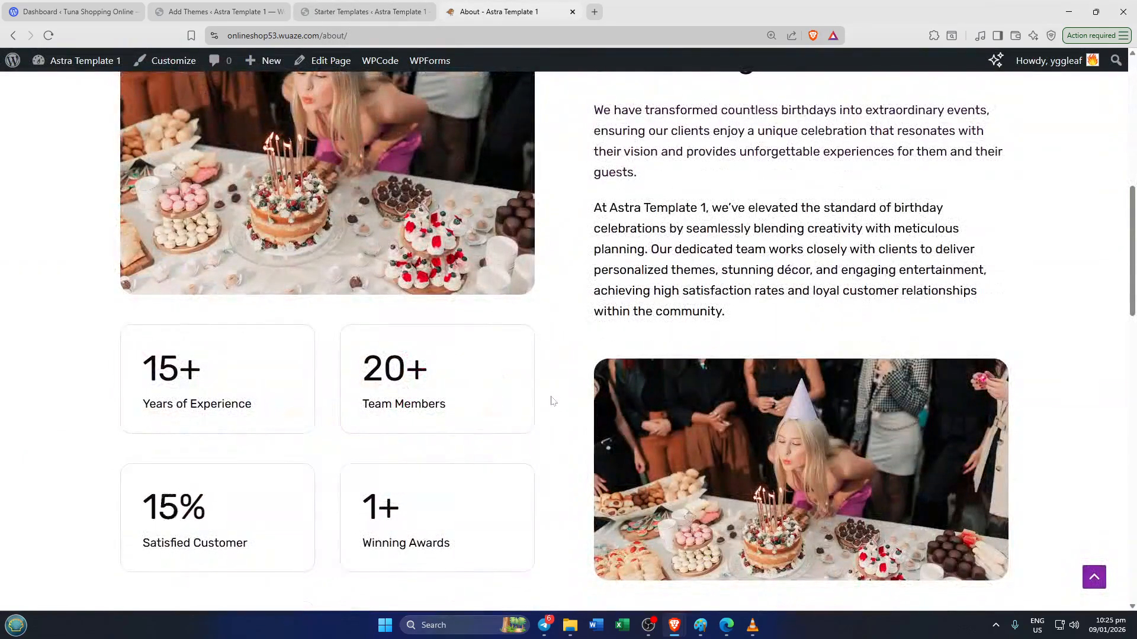
{"action": "scroll", "coordinate": [551, 400], "scroll_direction": "down", "scroll_amount": 2}
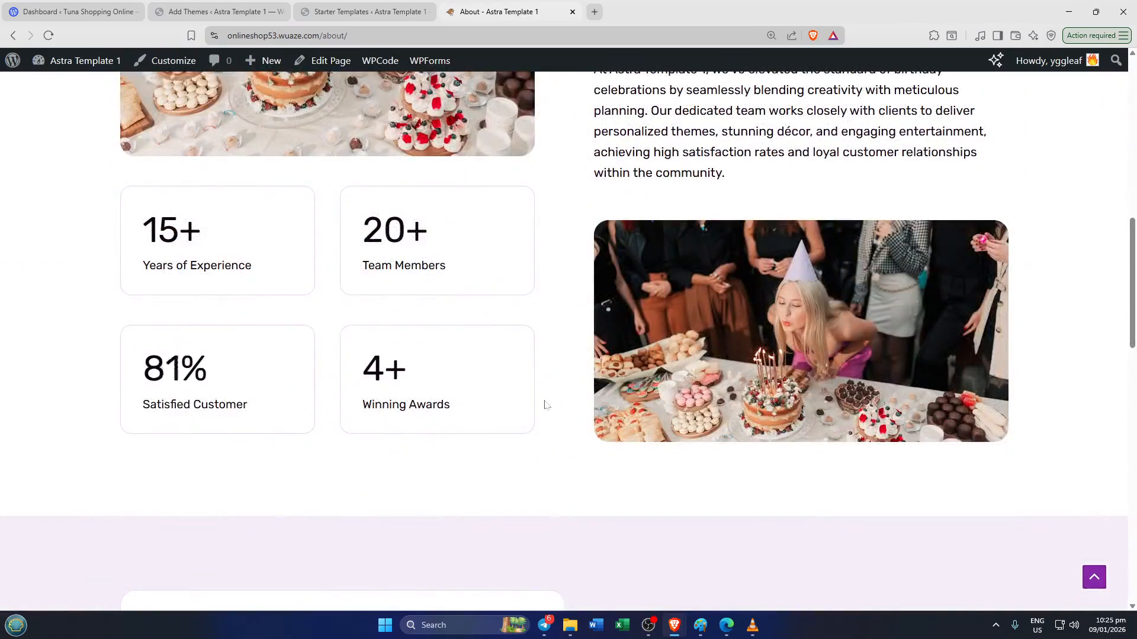